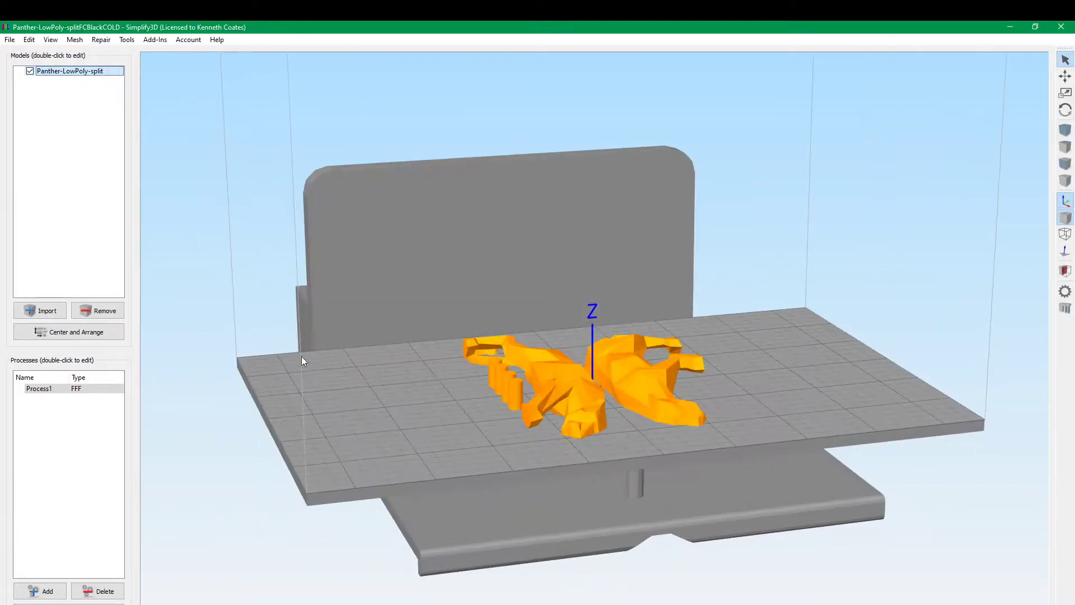
Open the FFF Settings for Process1
double_click(77, 389)
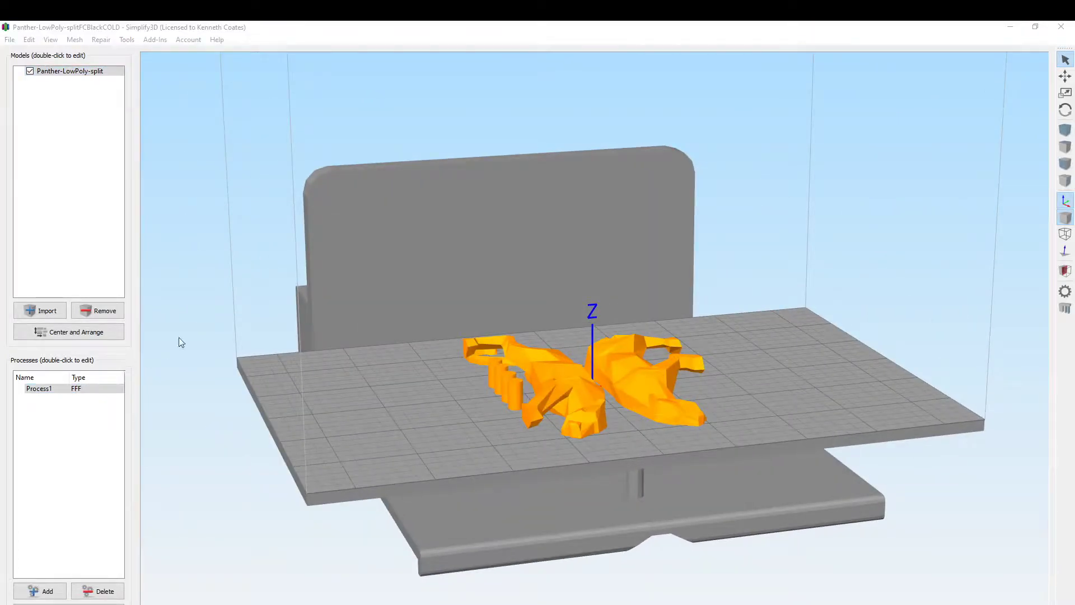
Review the heated bed and right extruder temperatures, then the layer and extruder settings, and close
drag(743, 222, 501, 183)
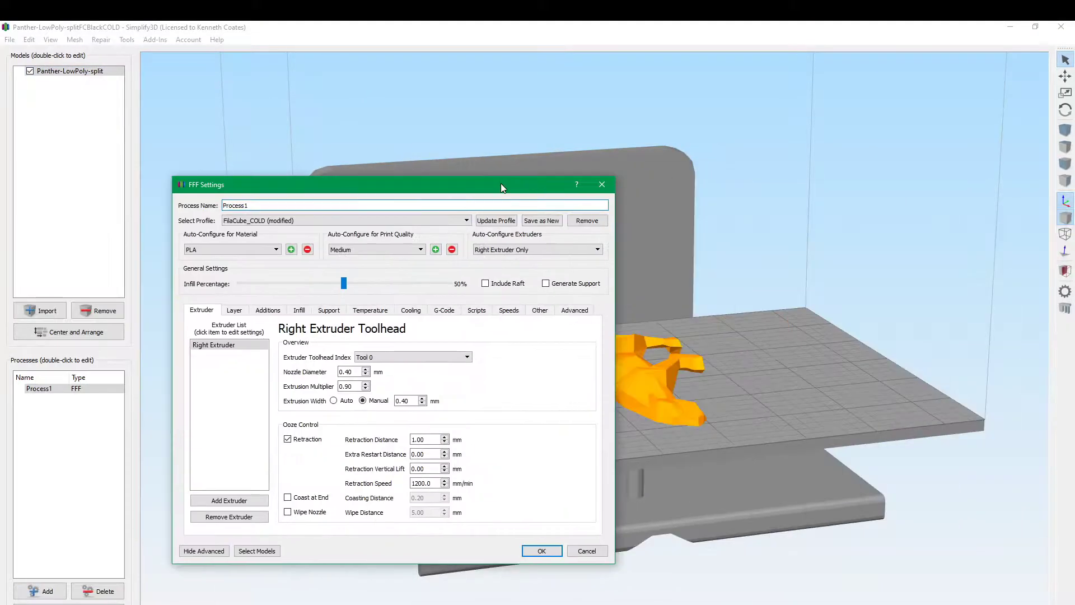
click(371, 311)
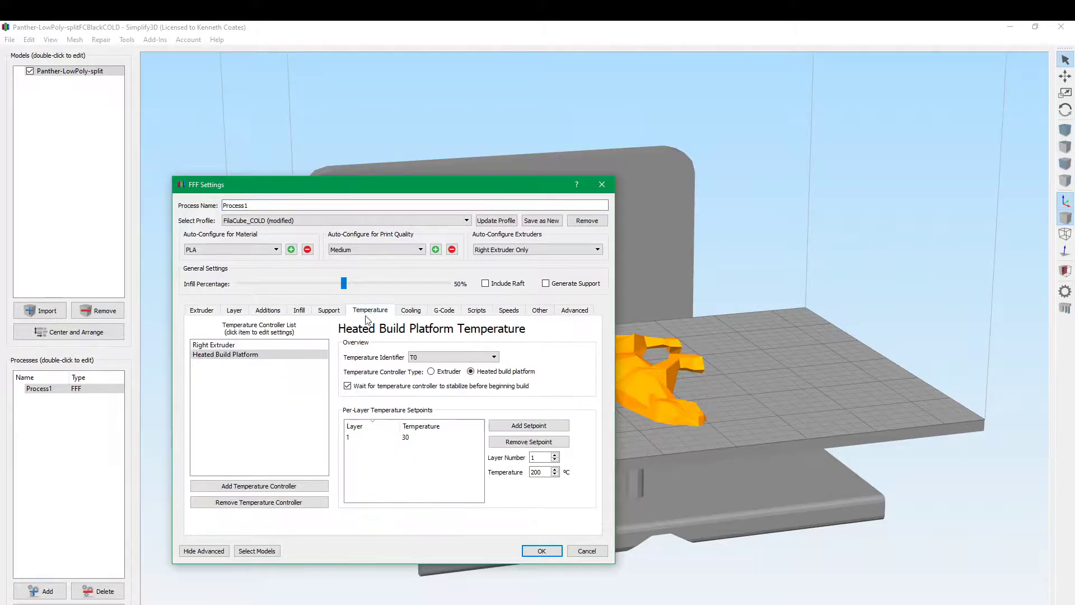
click(258, 345)
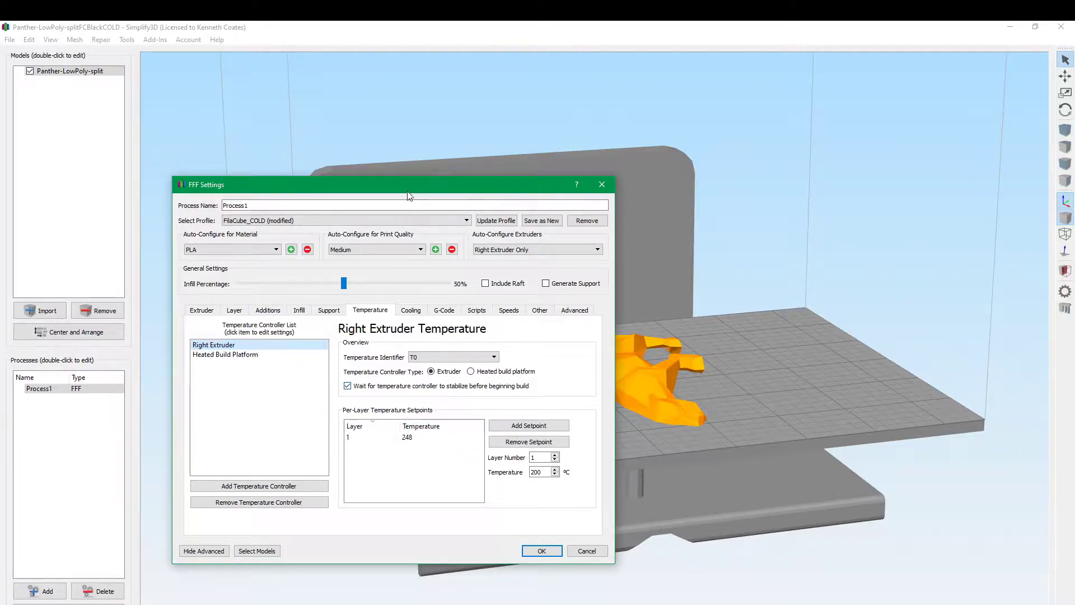
drag(408, 192, 411, 167)
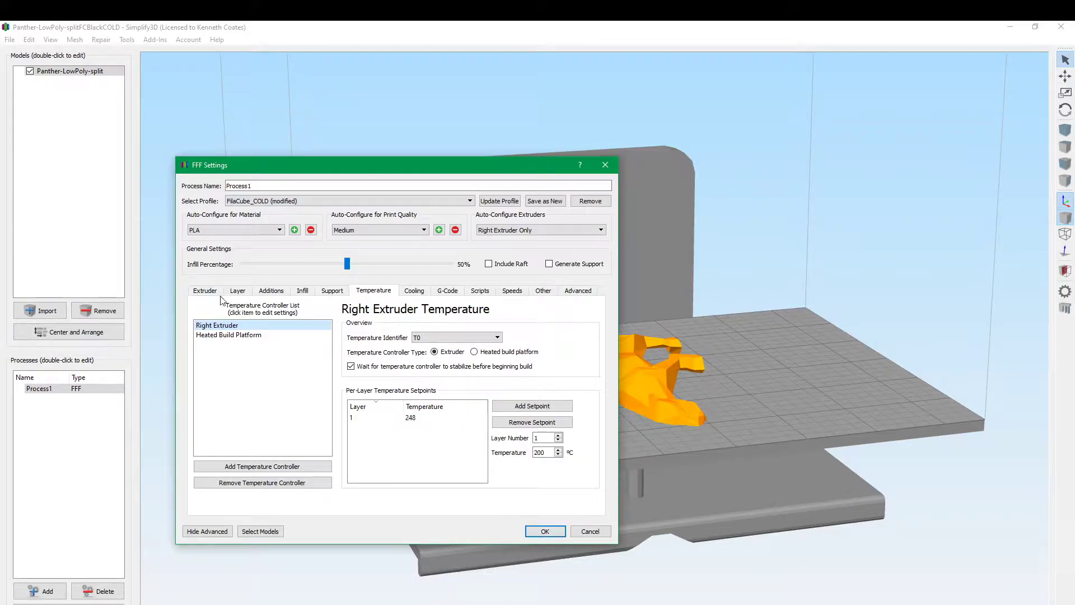
click(237, 291)
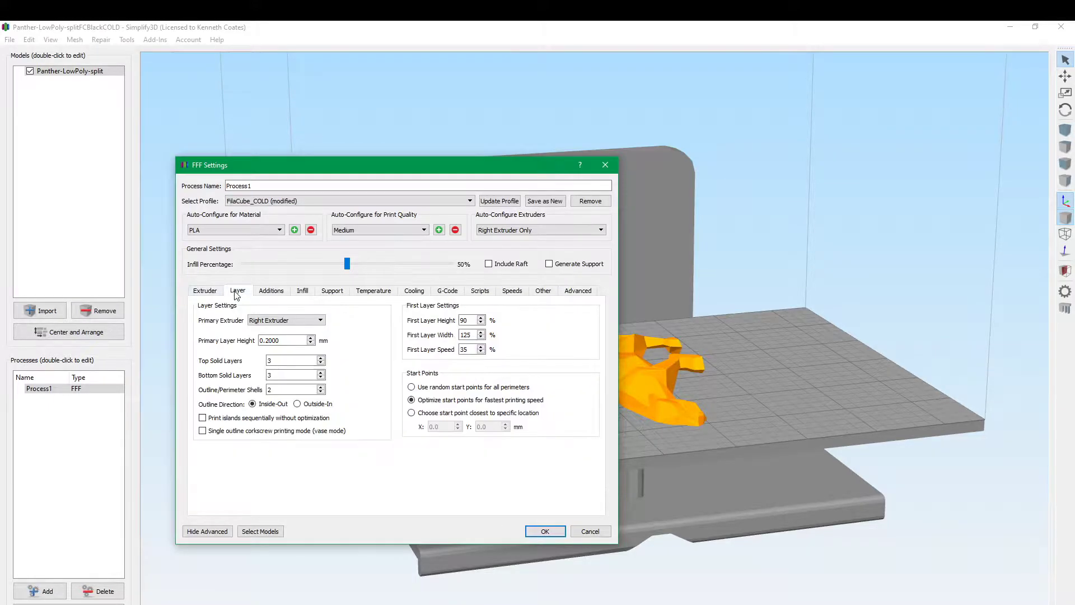
click(197, 291)
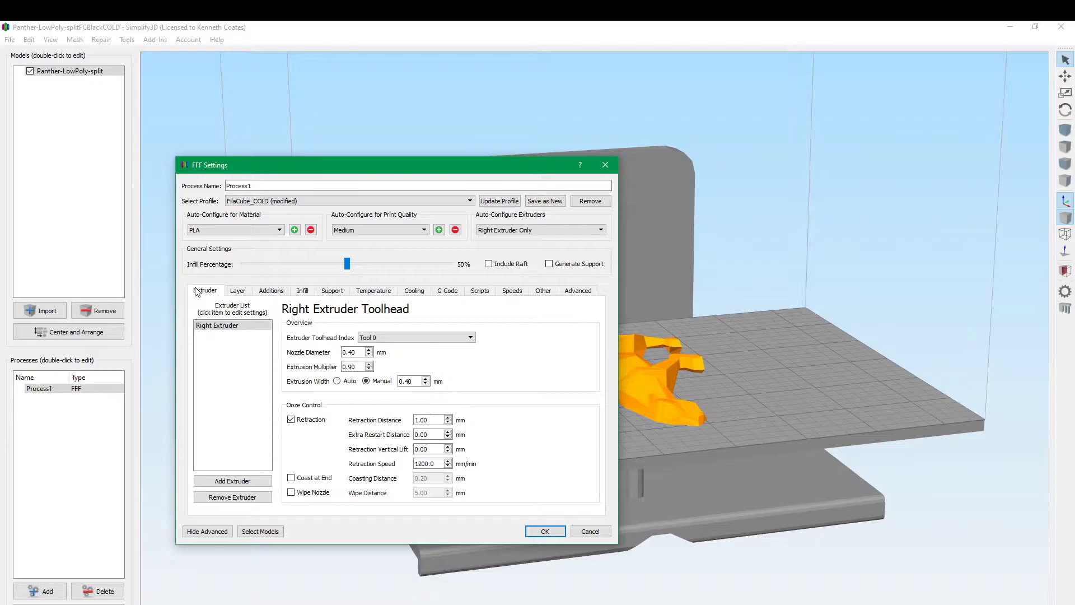
click(538, 531)
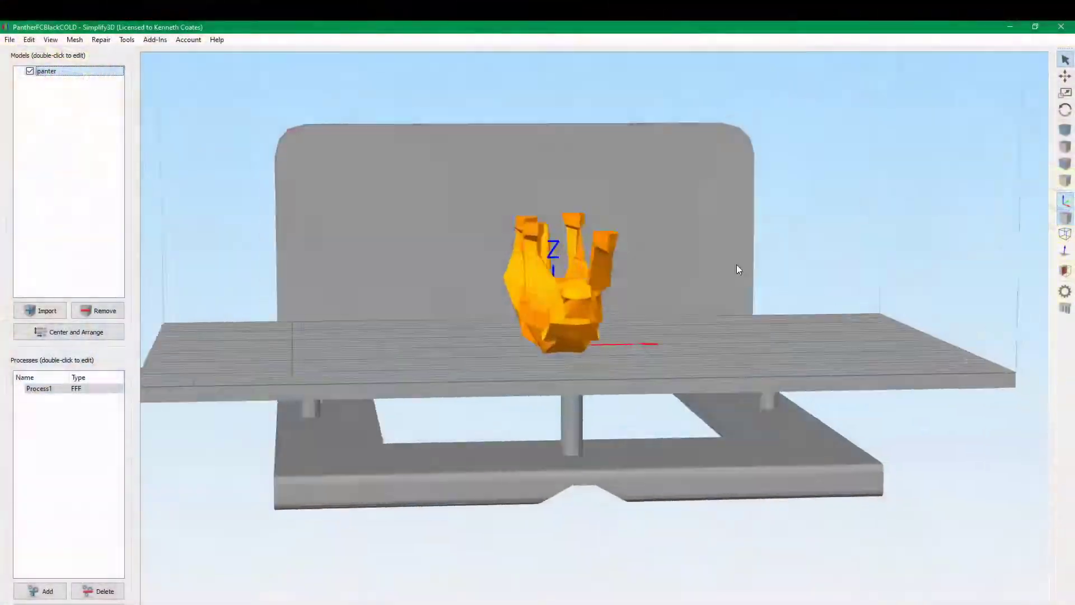
Orbit and zoom to inspect the panther's underside against the build plate
drag(737, 265, 445, 318)
scroll(468, 357, up, 4)
scroll(482, 375, up, 3)
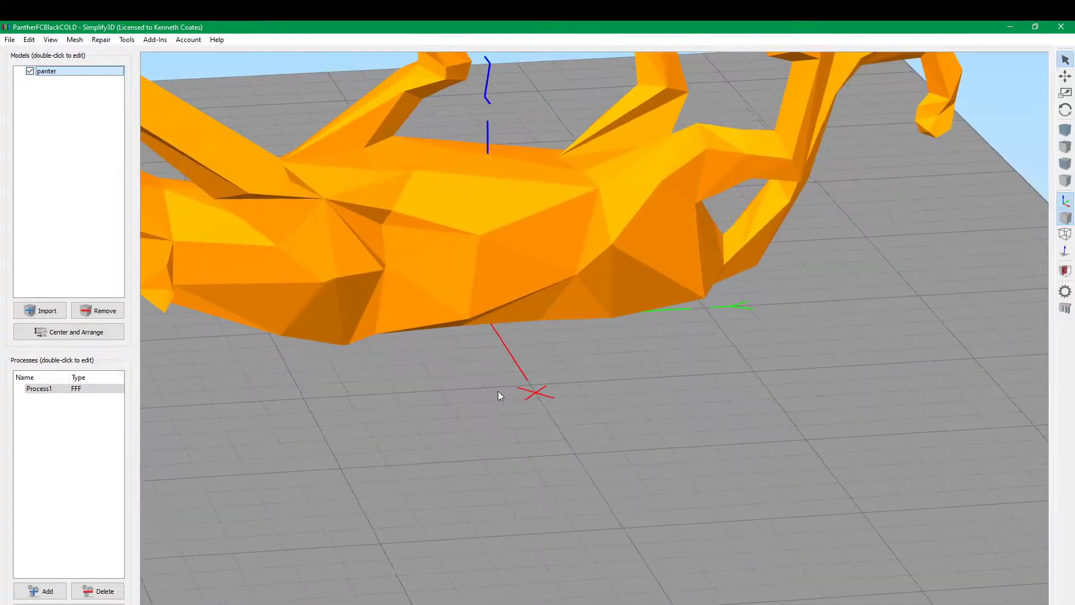
drag(499, 391, 459, 335)
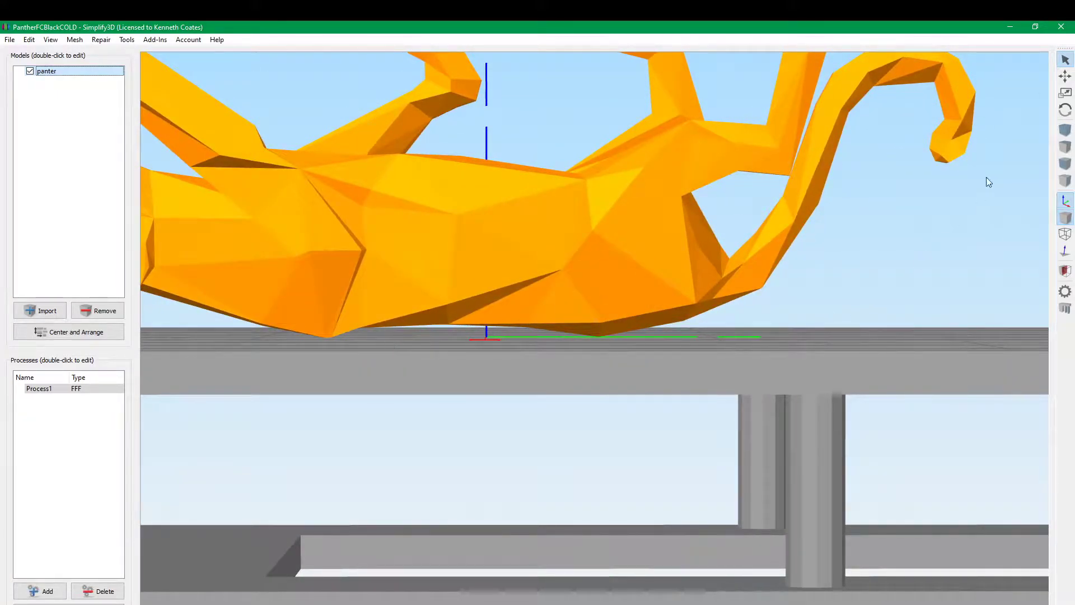
drag(840, 234, 943, 197)
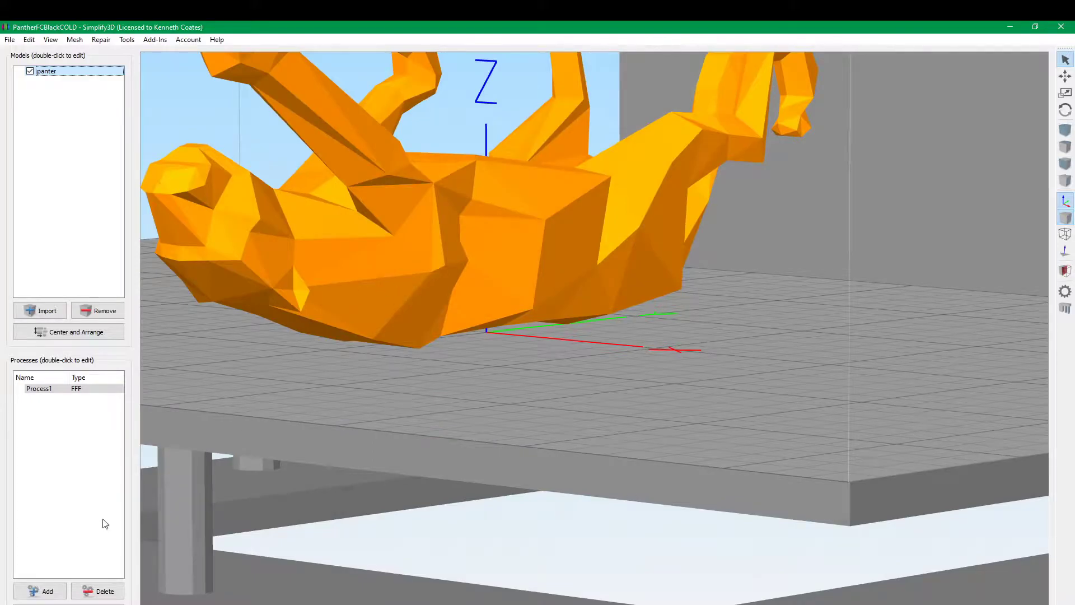
Review Process1's Support tab settings and confirm them
double_click(39, 390)
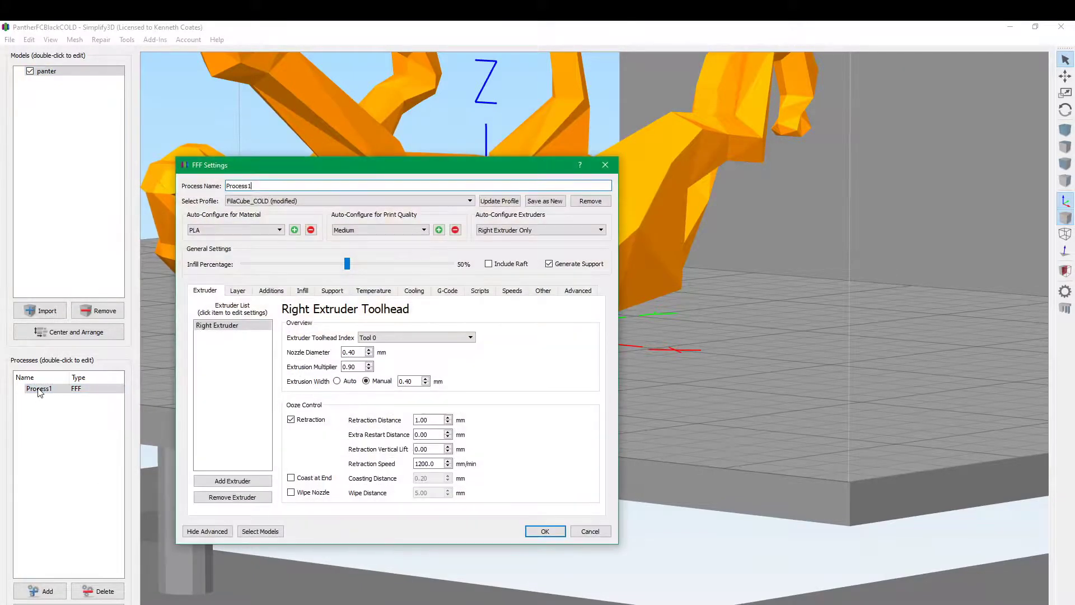
click(332, 291)
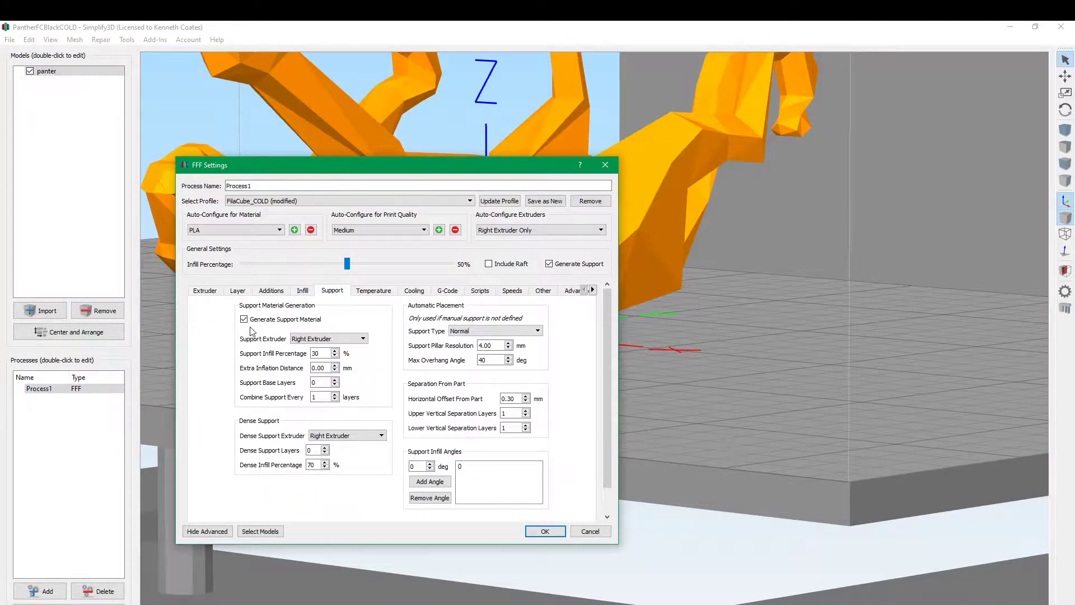
click(544, 532)
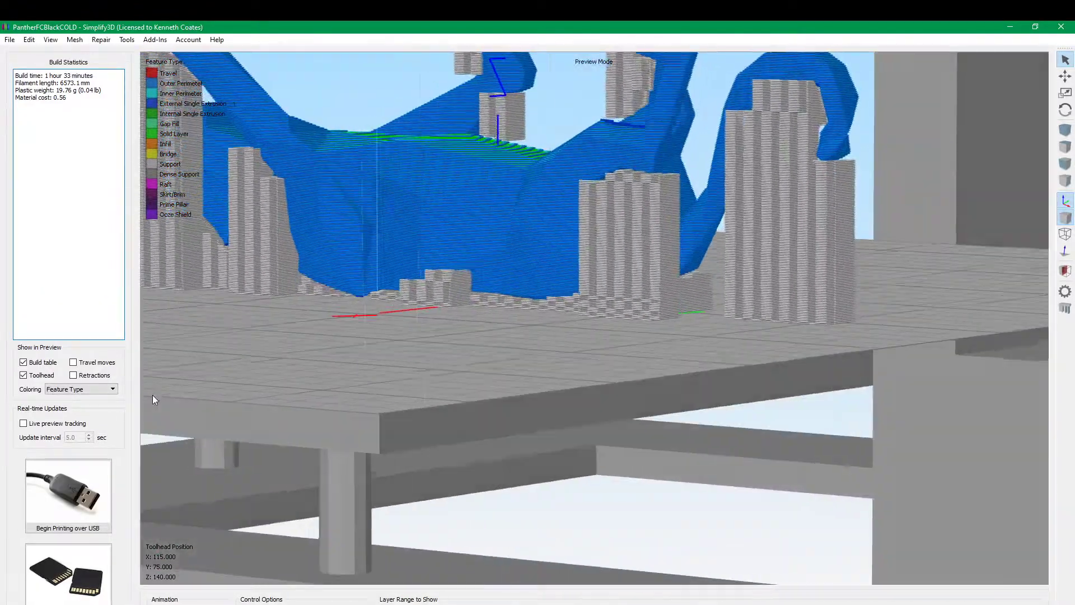
Inspect the grey support towers under the back-lying panther from above and side-on angles
drag(152, 398, 607, 349)
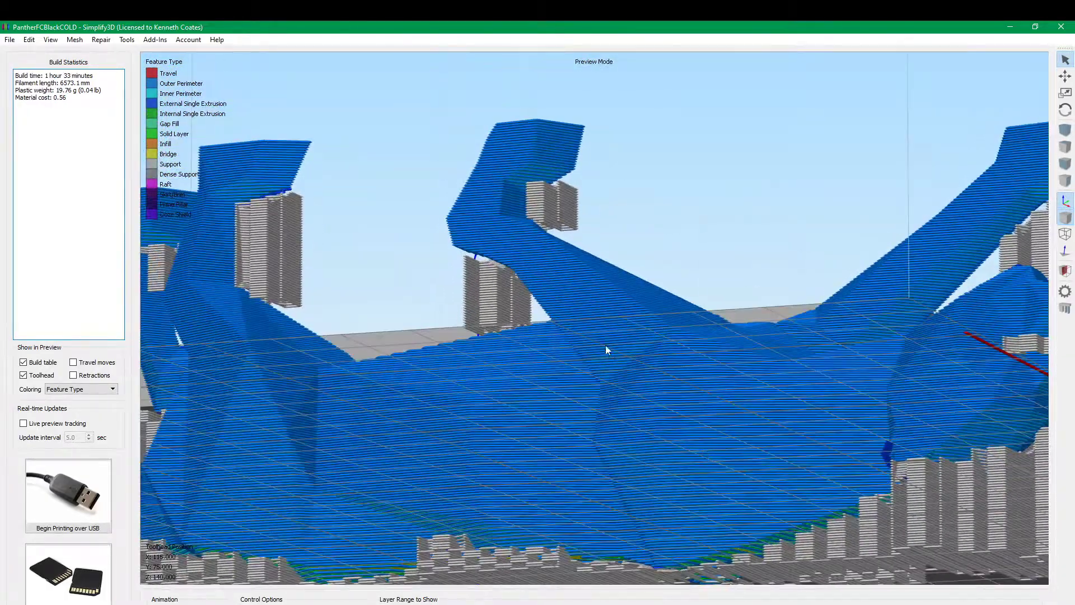
drag(481, 230, 428, 377)
scroll(351, 370, up, 3)
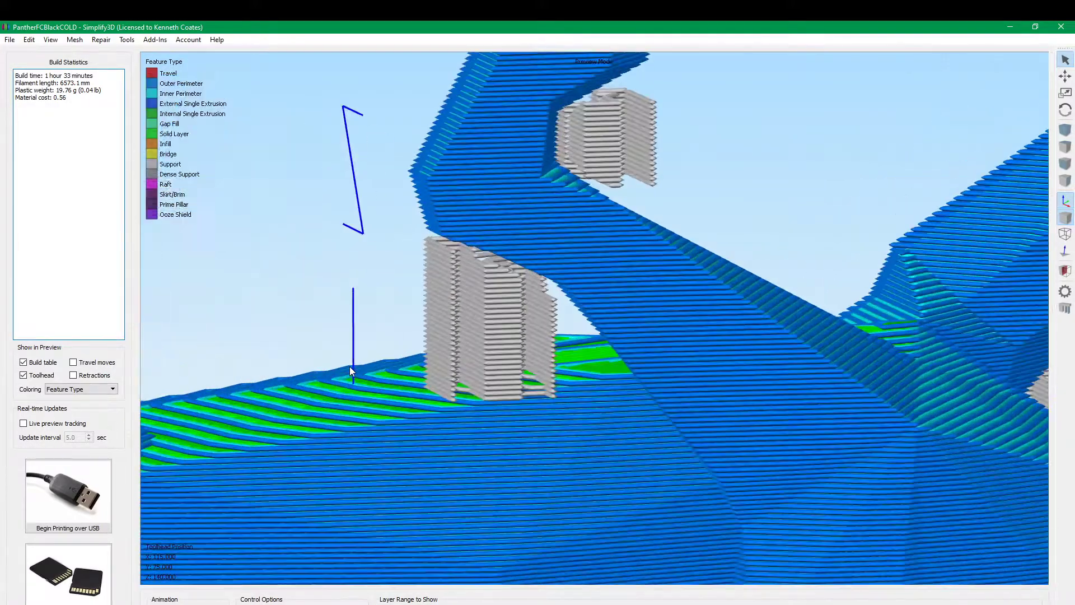
scroll(426, 233, up, 3)
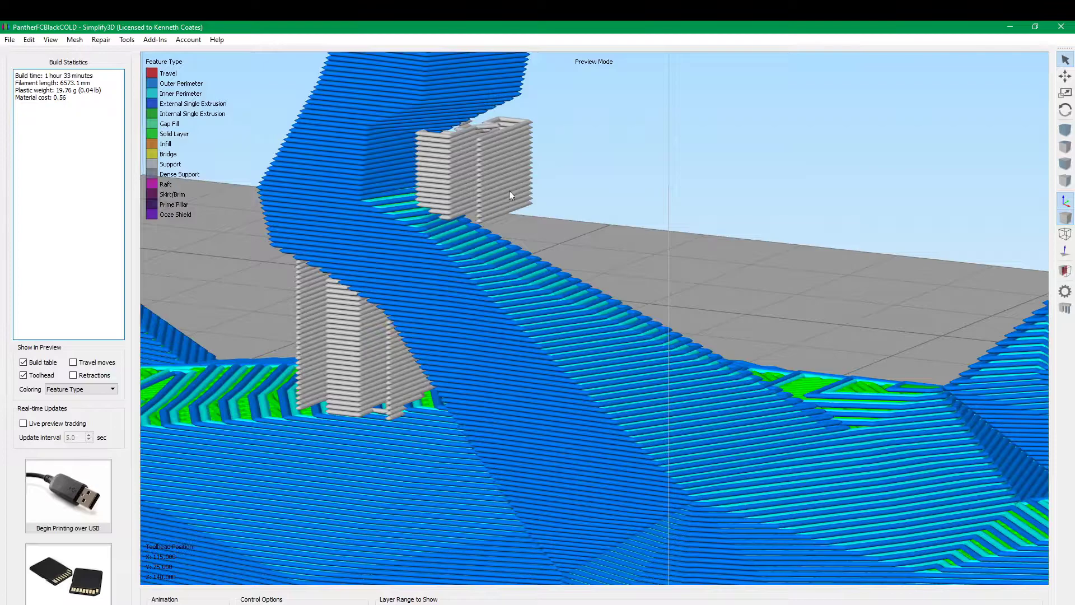
drag(508, 220, 597, 182)
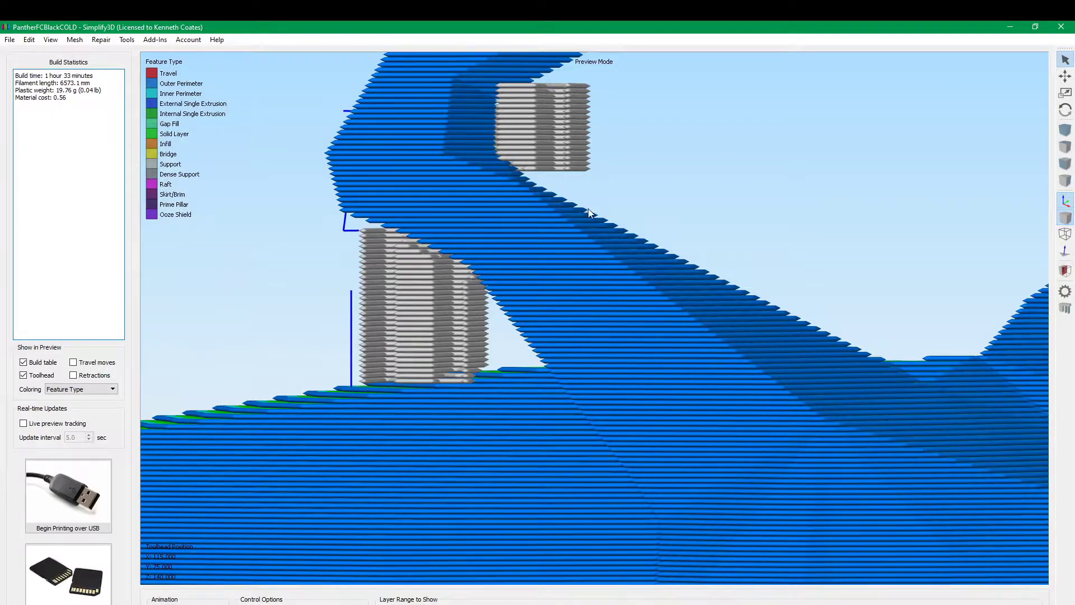
drag(588, 208, 532, 370)
scroll(607, 270, down, 5)
scroll(555, 302, down, 5)
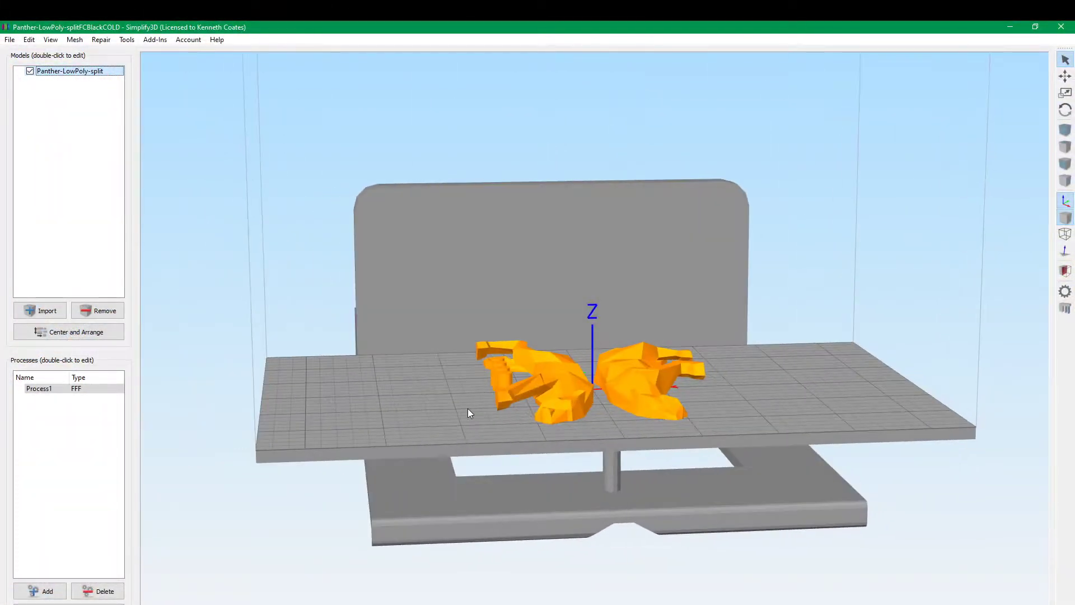
Enable Generate Support Material in Process1's Support settings and confirm
double_click(55, 390)
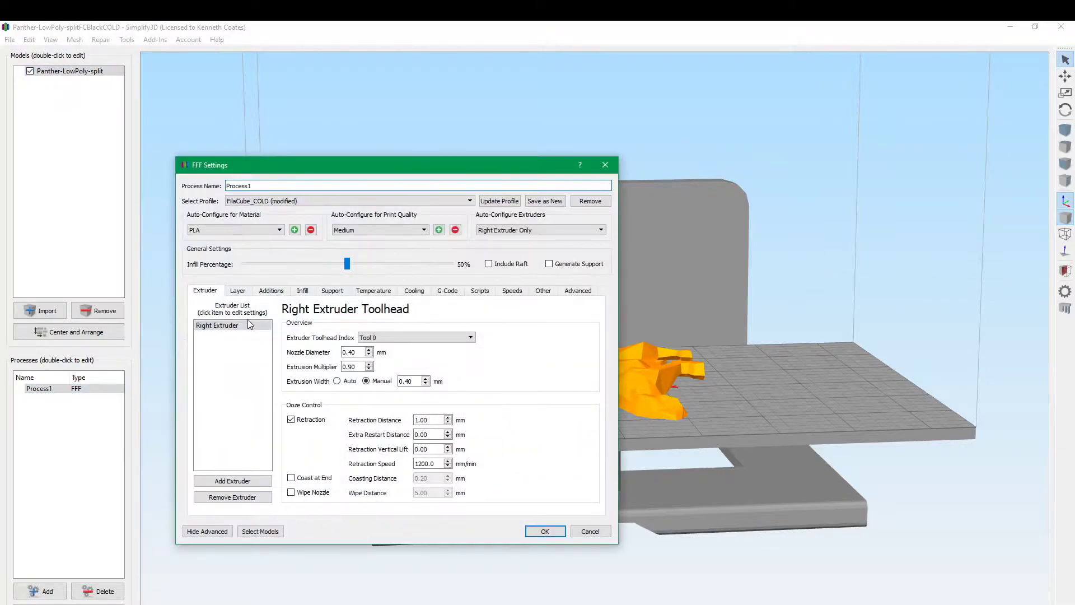
click(331, 291)
click(244, 320)
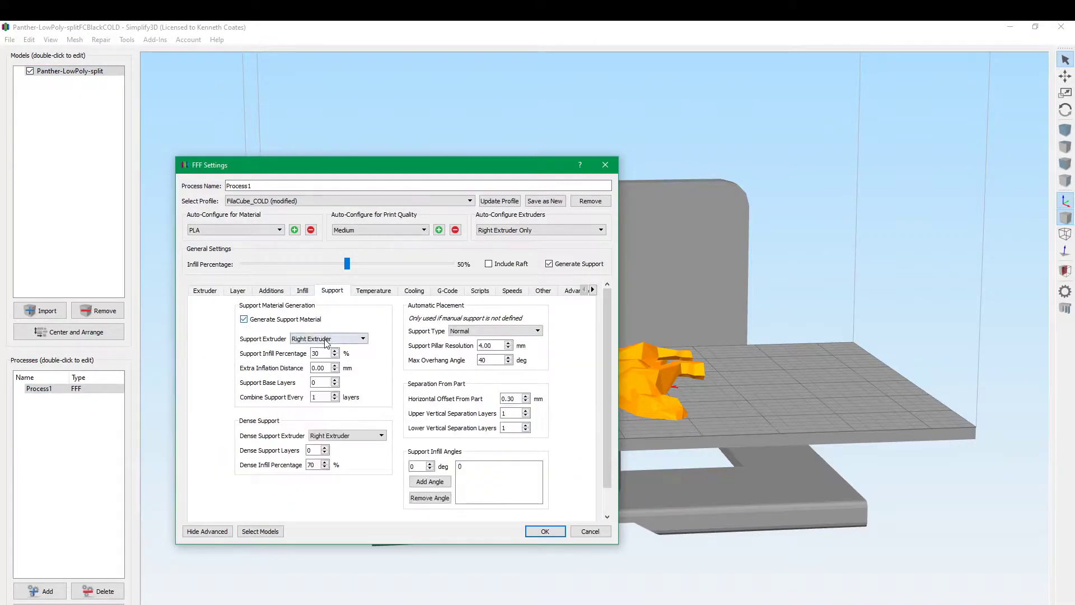
click(545, 532)
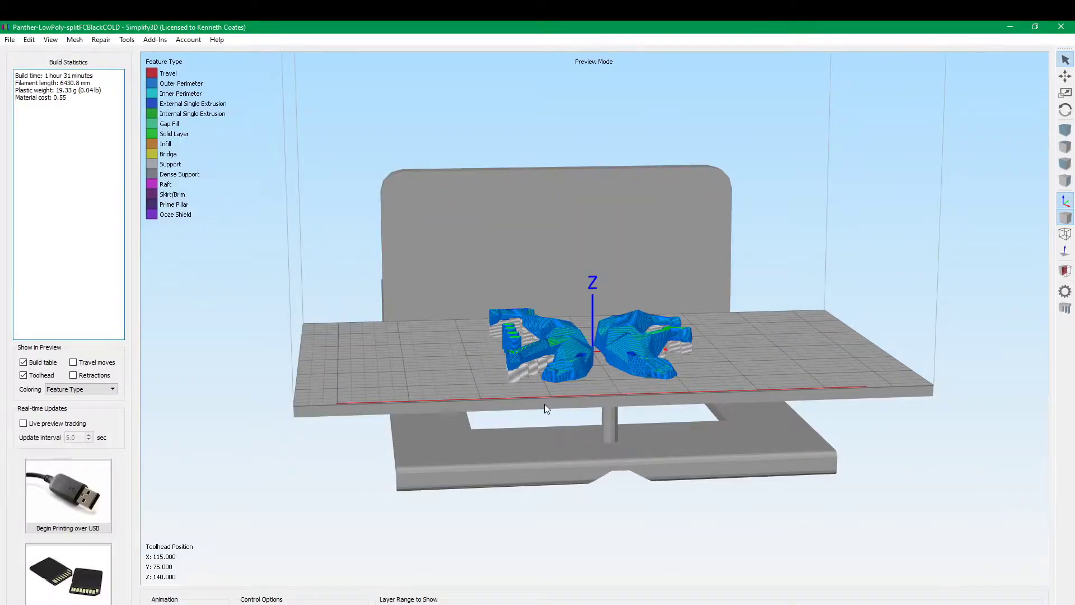
Inspect both sliced panther halves and their supports from top-down, low side and oblique views
drag(544, 404, 610, 391)
scroll(543, 393, up, 3)
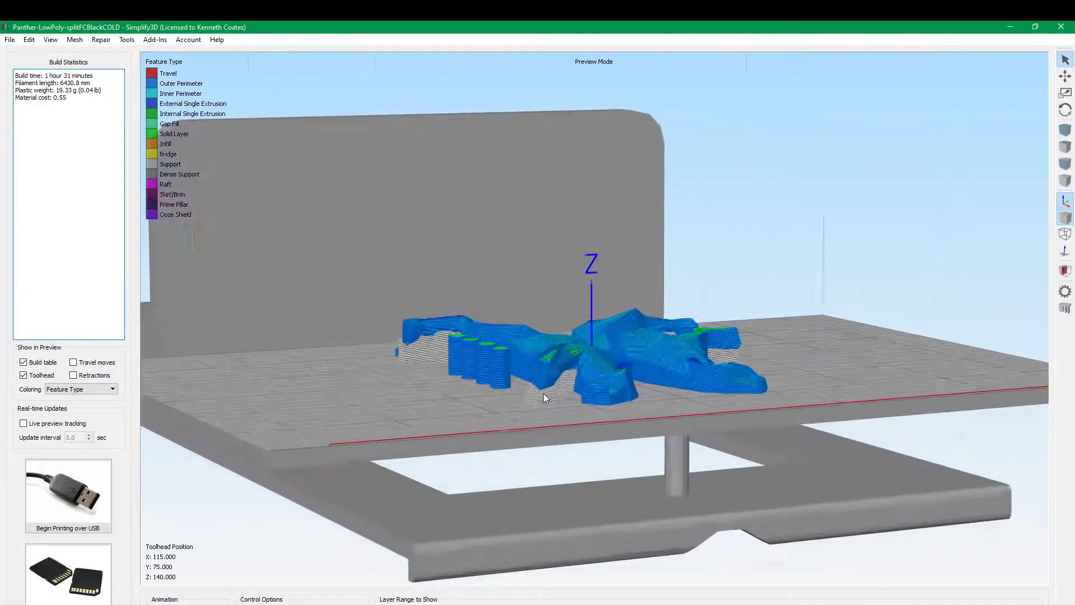
drag(543, 394, 656, 536)
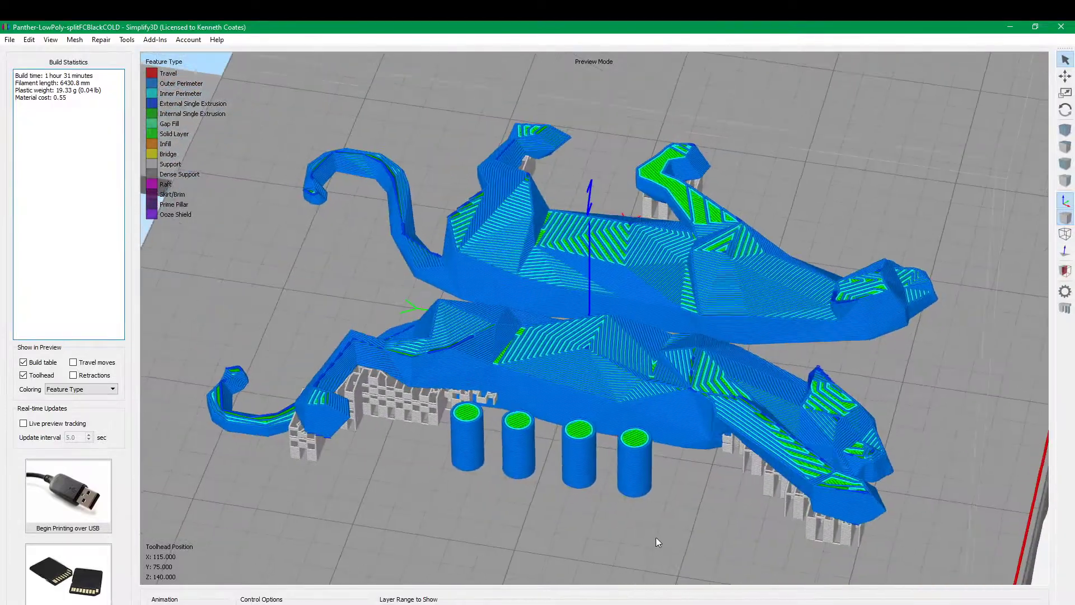
scroll(368, 439, up, 6)
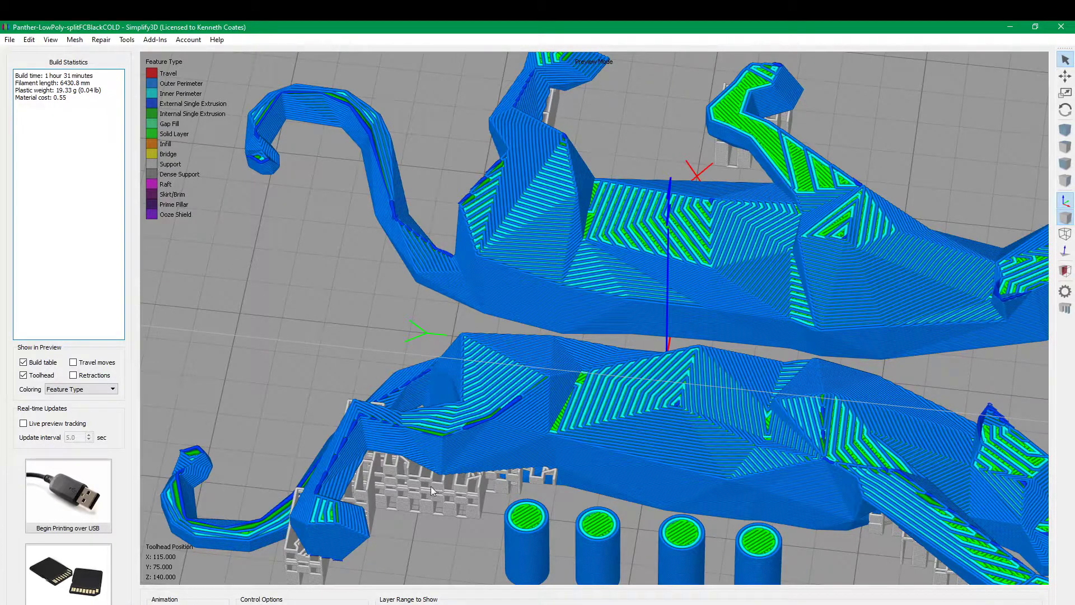
drag(431, 486, 438, 508)
drag(252, 515, 485, 456)
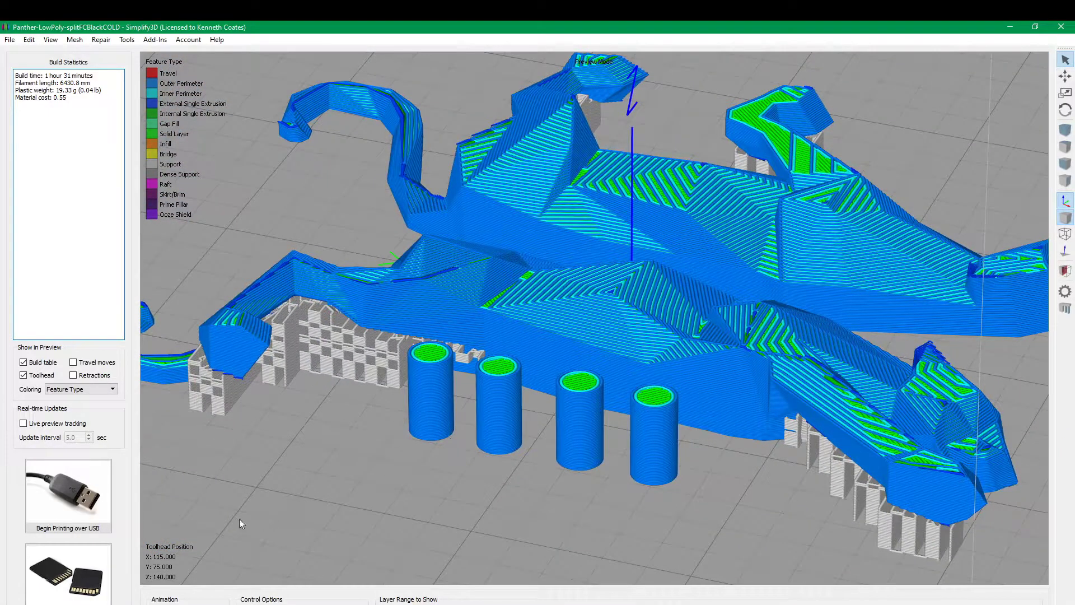